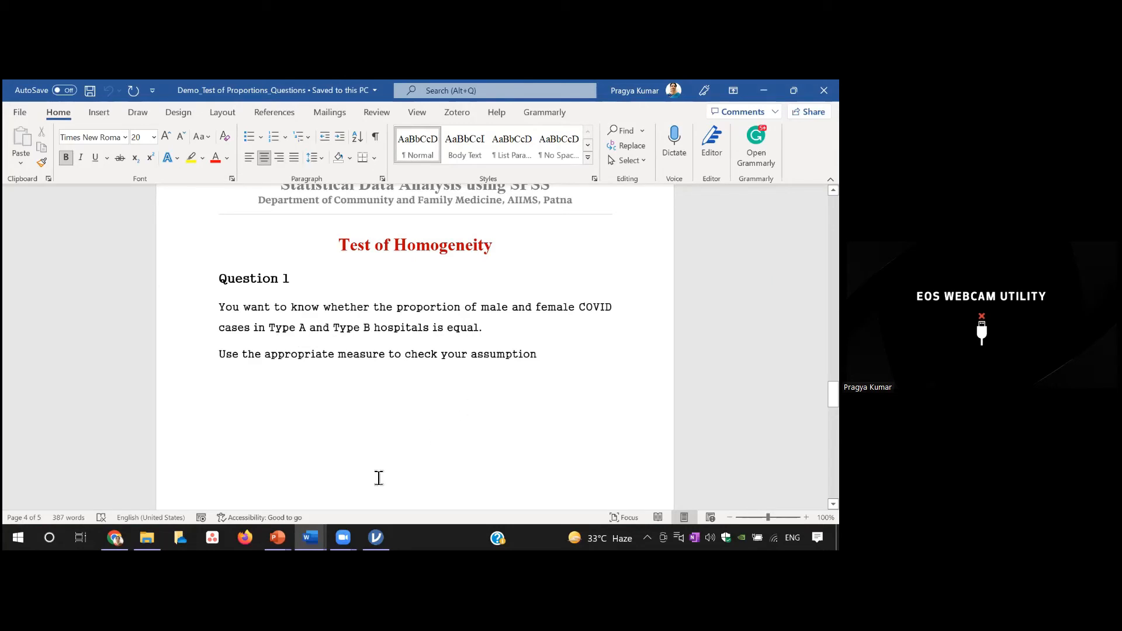
Step: Switch to jamovi and remove Oxygen _1 from the columns and Disease Severity_1_Recoded from the rows of the contingency table
mouse_move(376, 537)
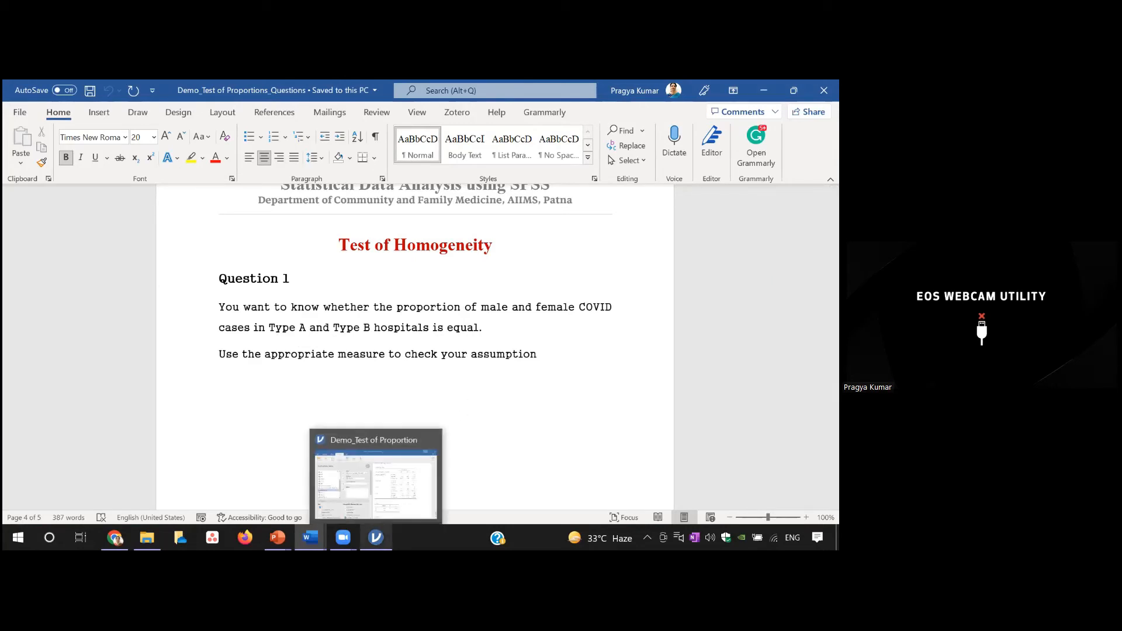
click(385, 484)
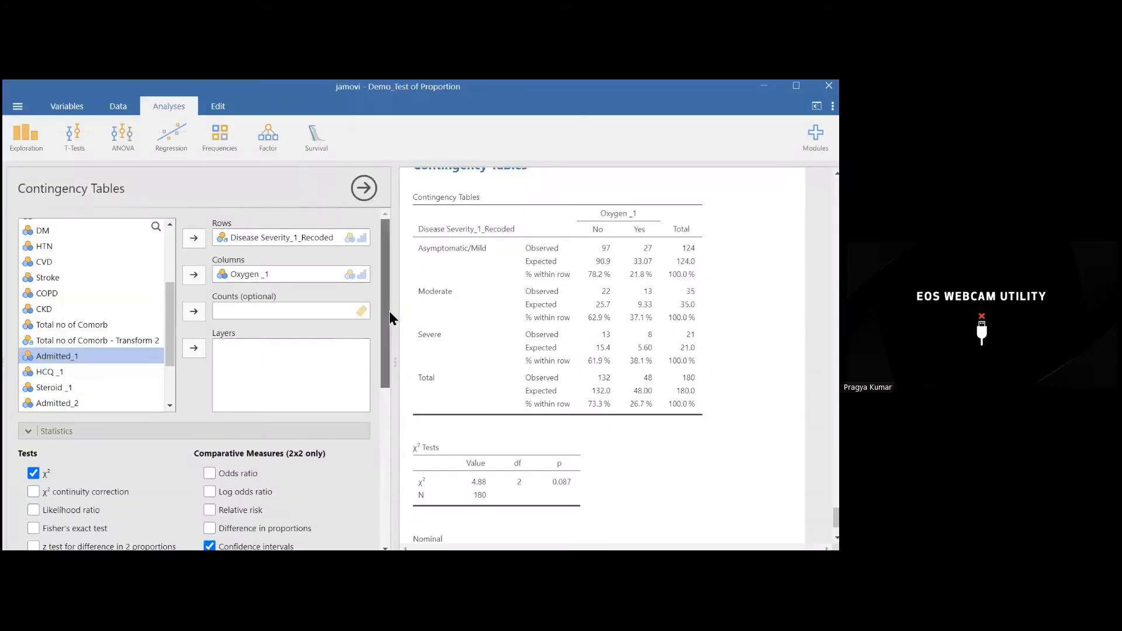
click(257, 275)
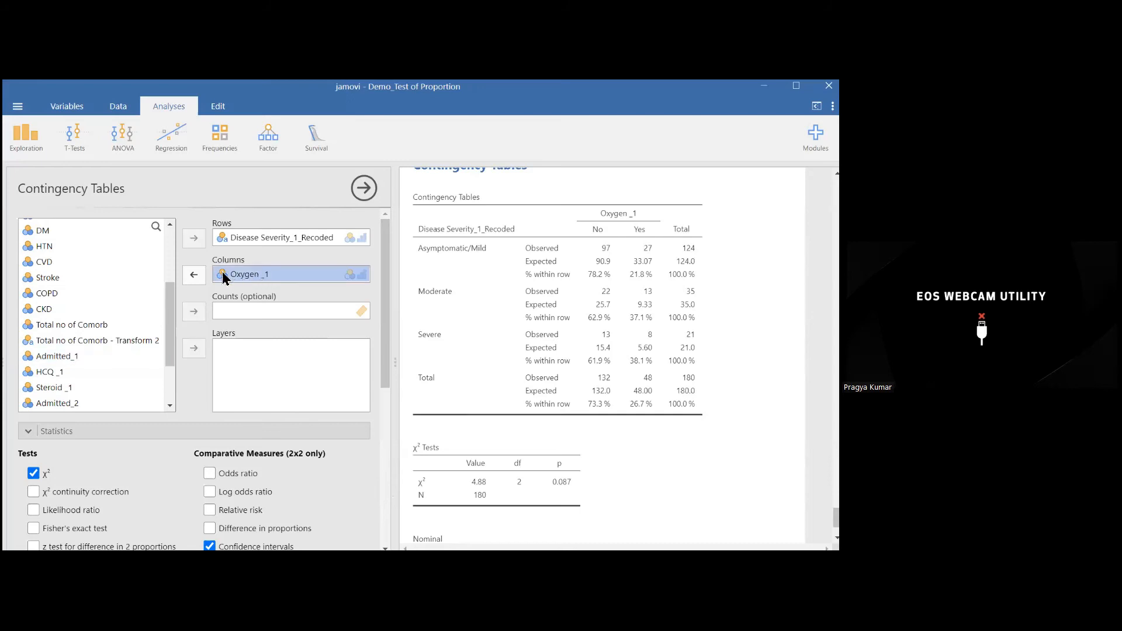
click(194, 274)
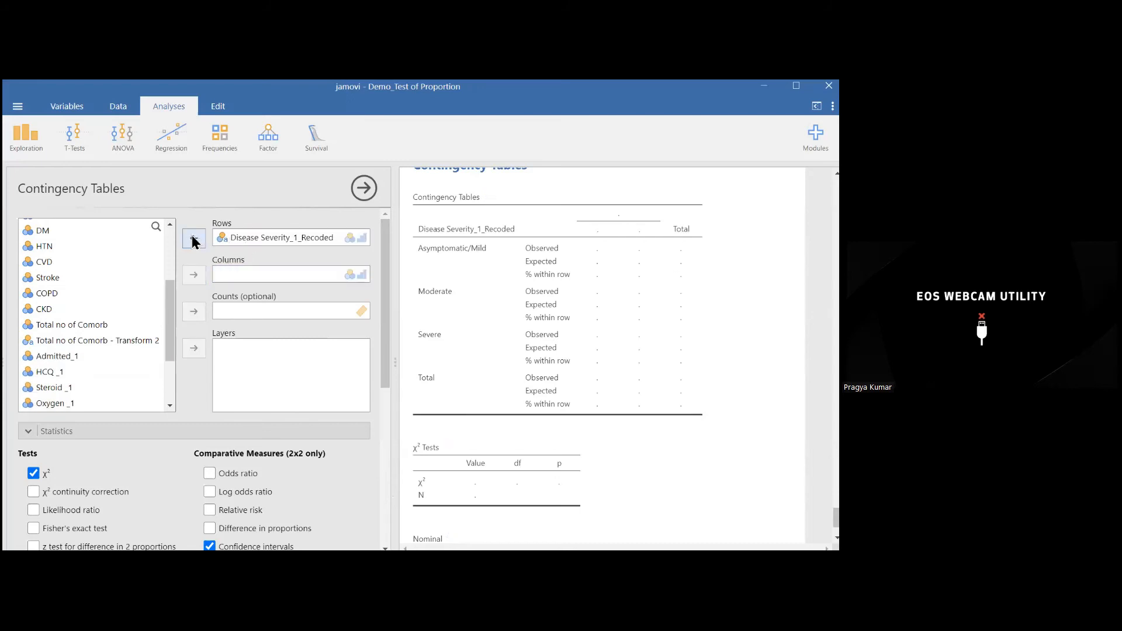
click(241, 246)
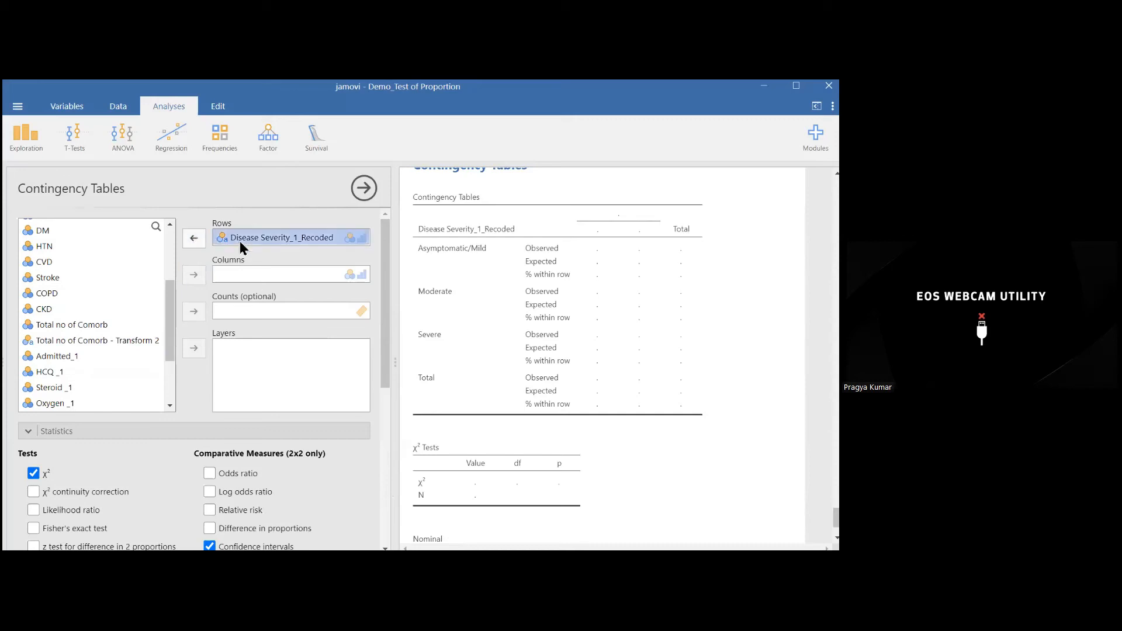
click(199, 241)
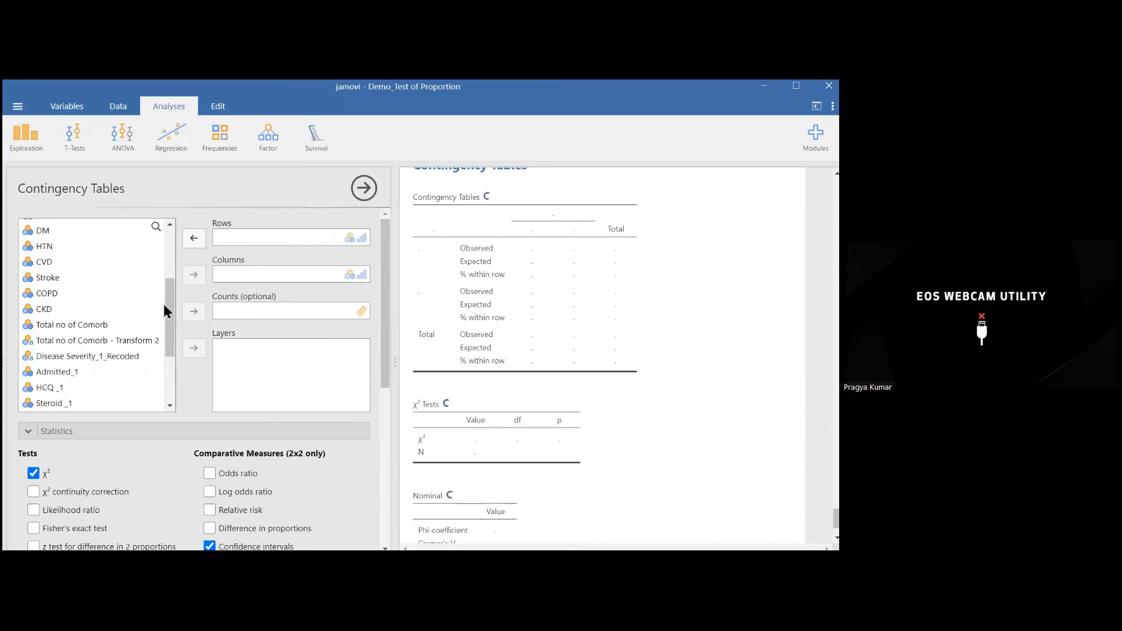
Step: Assign Gender as the column variable of the contingency table
drag(170, 315, 173, 270)
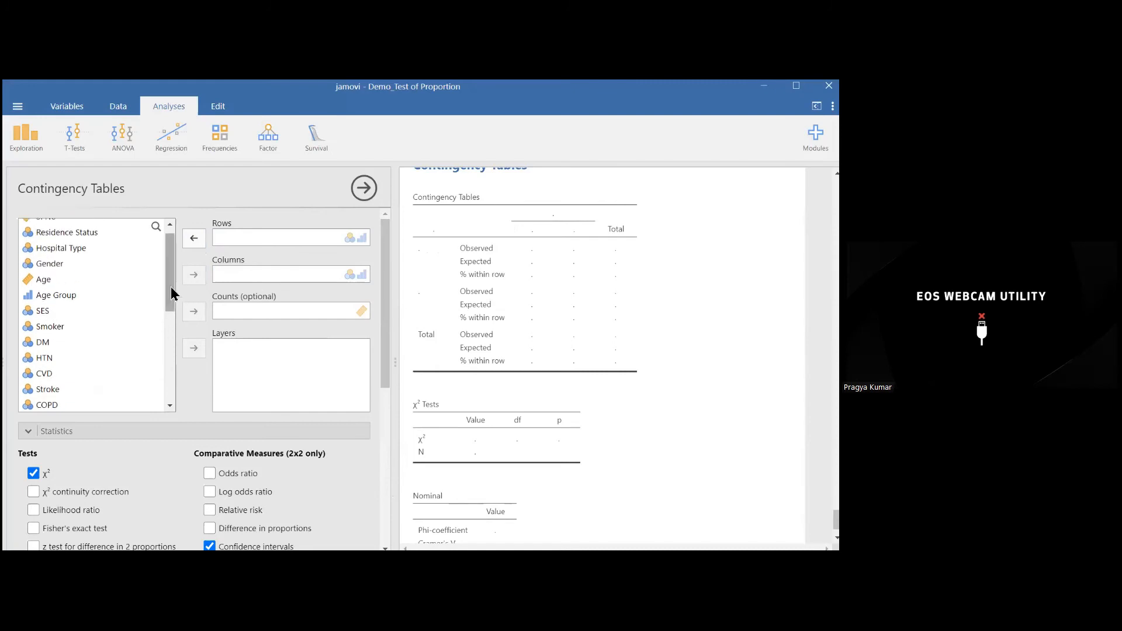
drag(171, 286, 171, 290)
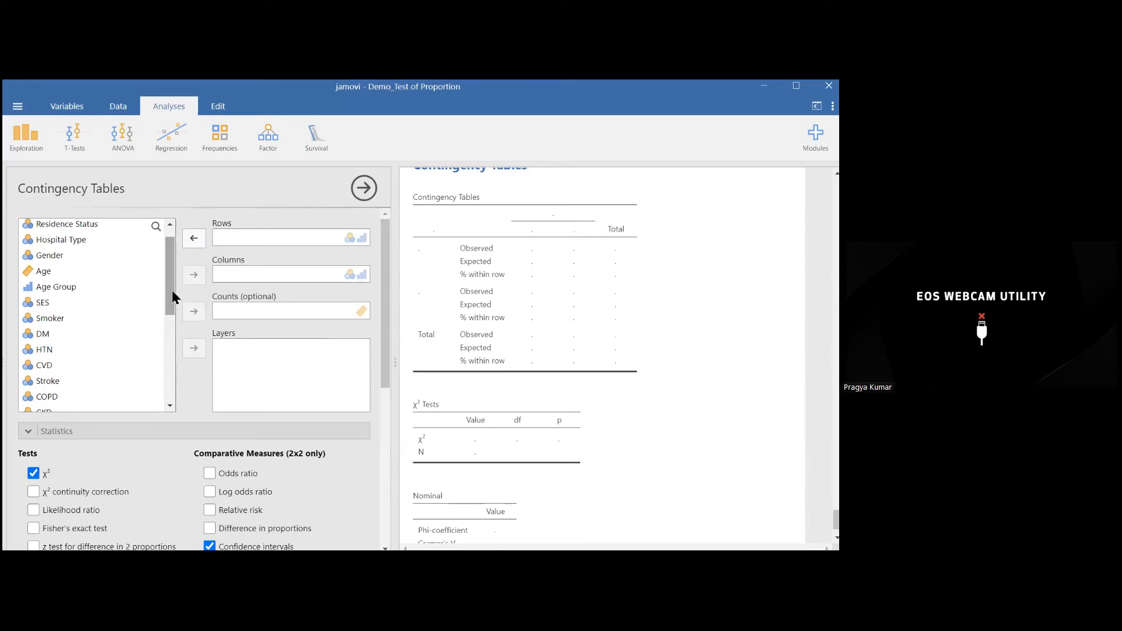
click(59, 257)
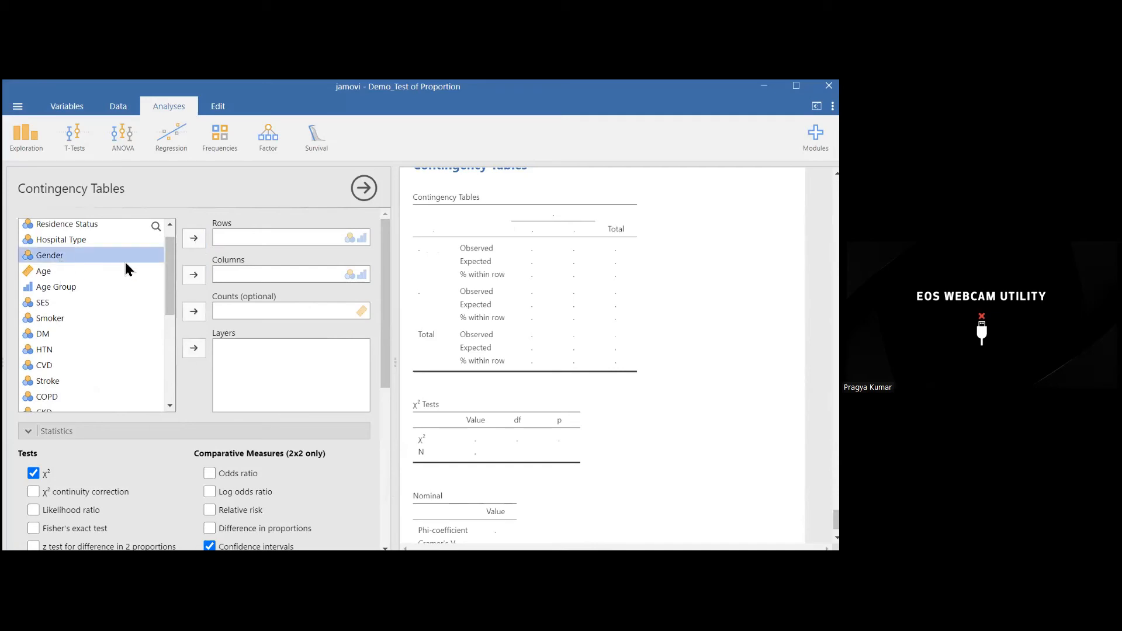
click(194, 276)
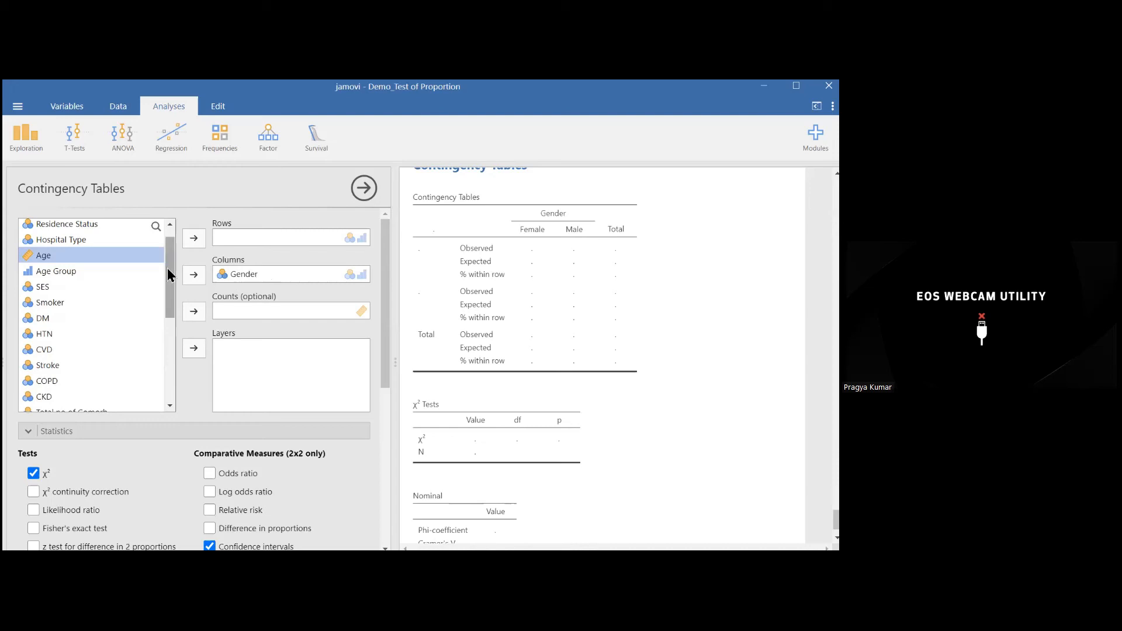
Step: Assign Hospital Type as the row variable of the contingency table
drag(170, 272, 172, 364)
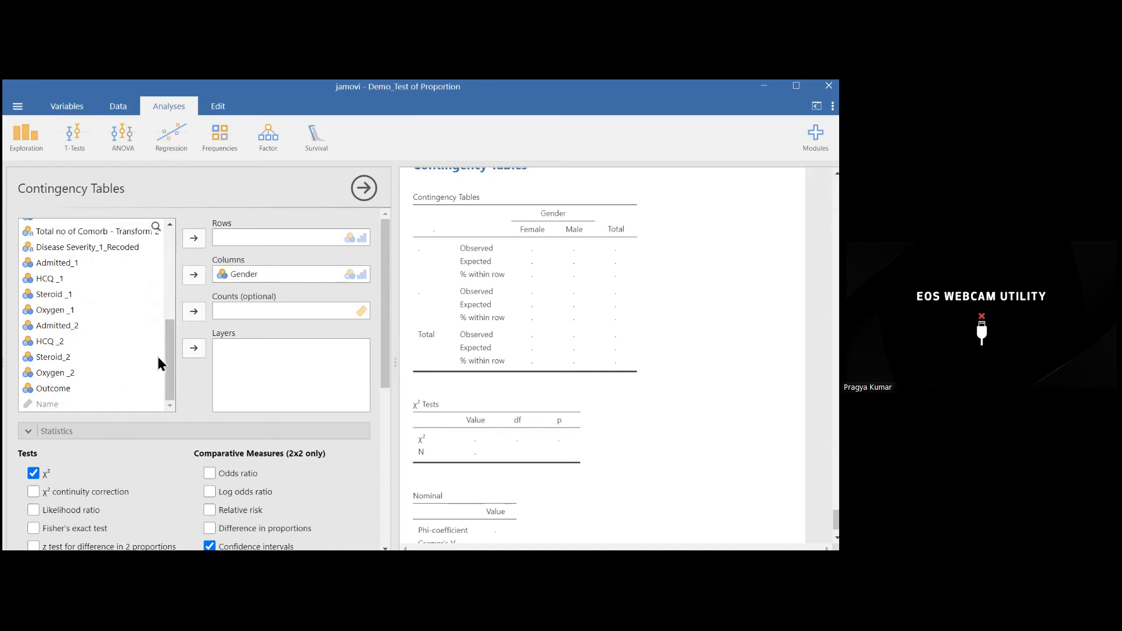
drag(172, 367, 170, 271)
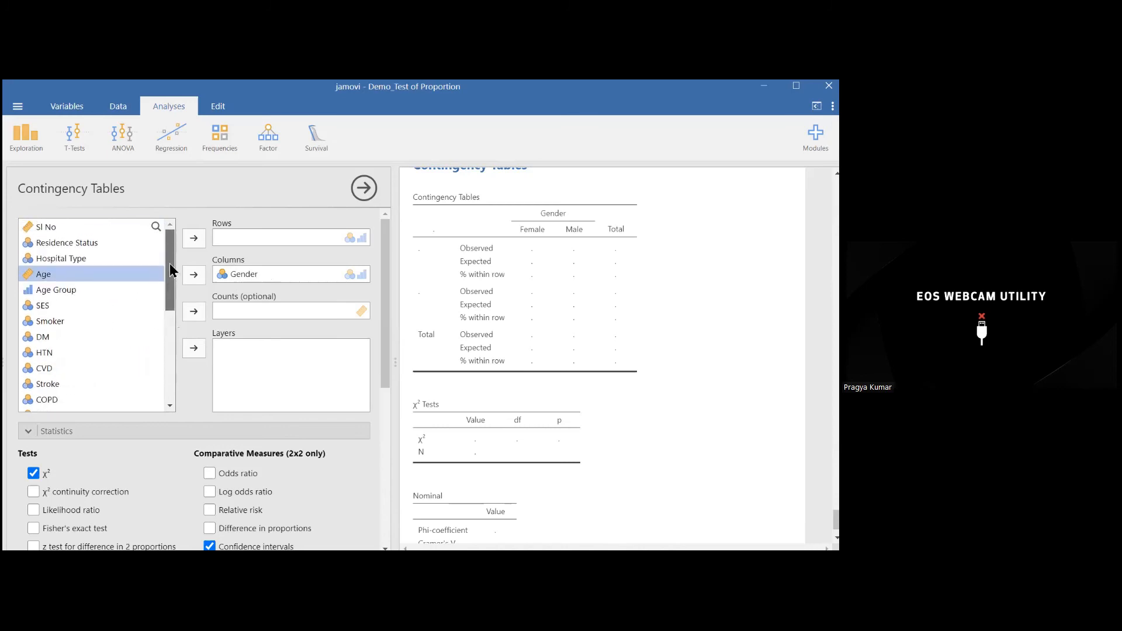
click(77, 258)
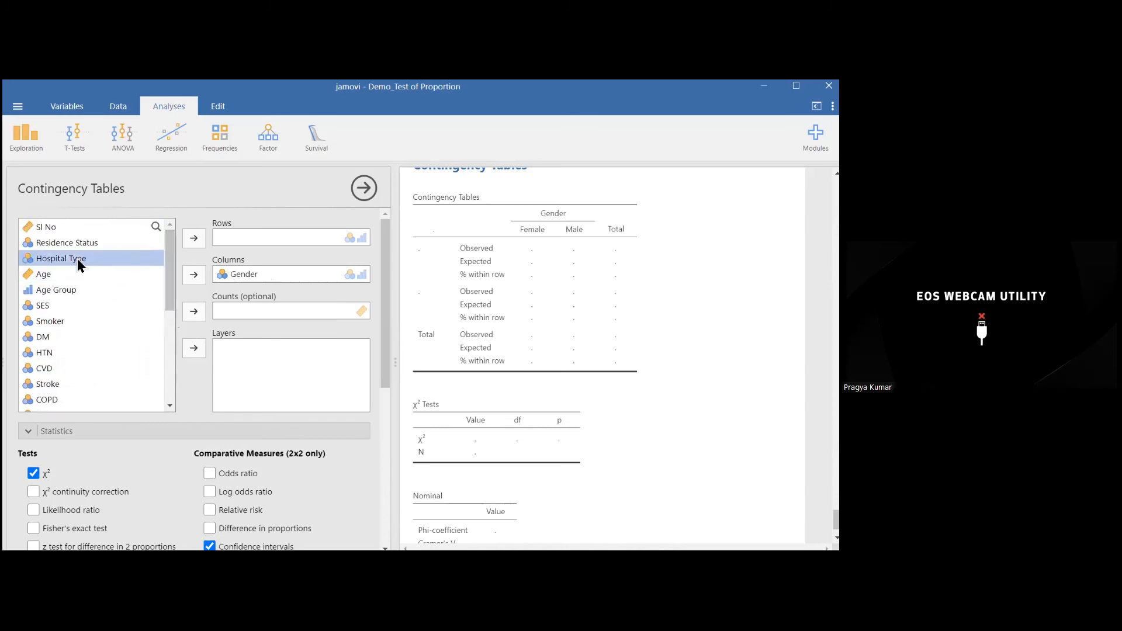
click(195, 240)
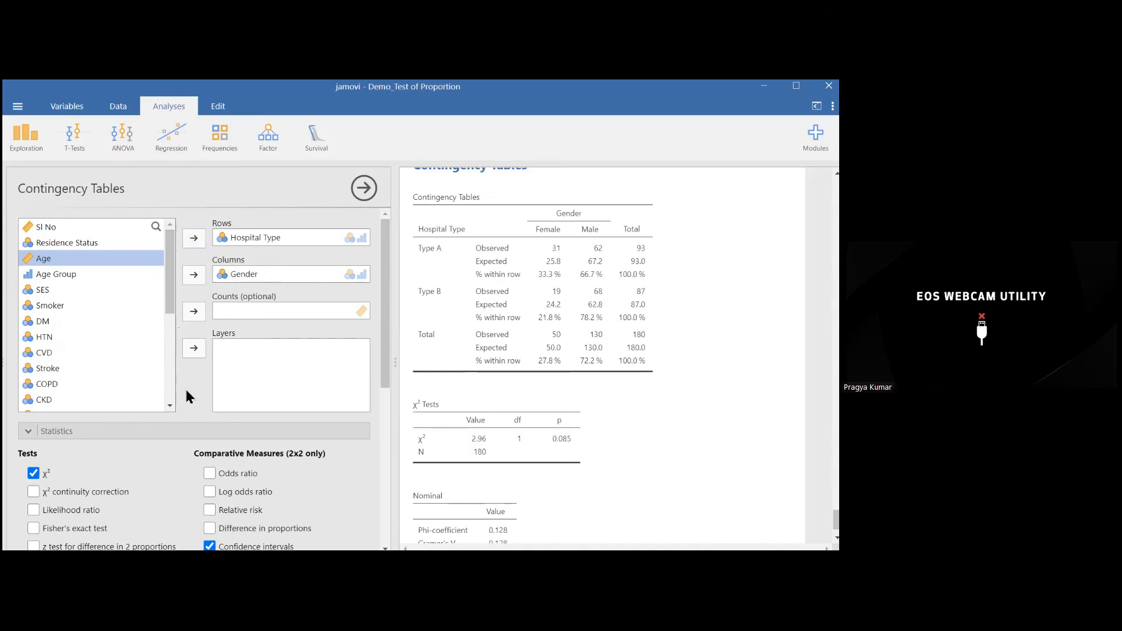
Step: Replace the χ² test with the z test for difference in 2 proportions and turn off expected counts
drag(387, 360, 381, 401)
click(33, 394)
click(36, 469)
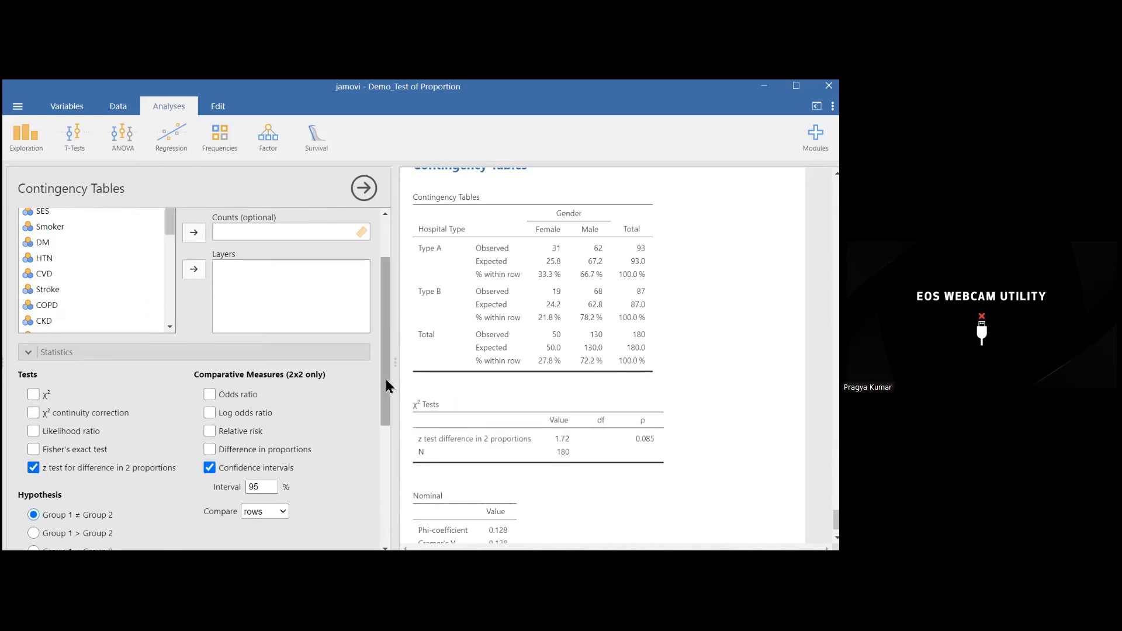
drag(386, 379, 387, 498)
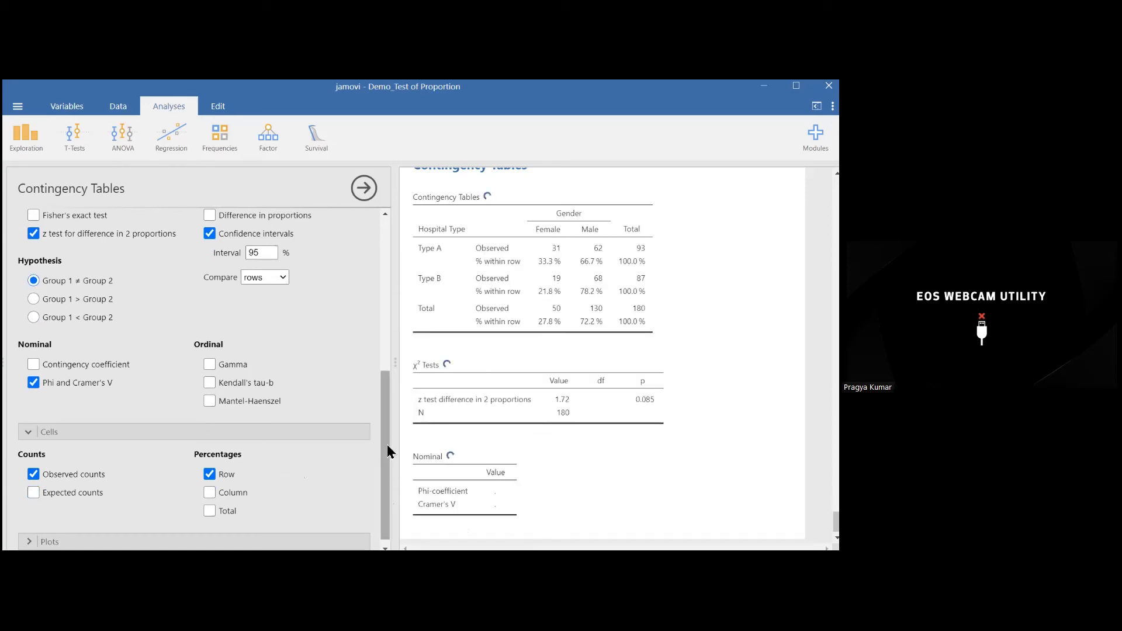
drag(387, 442, 393, 349)
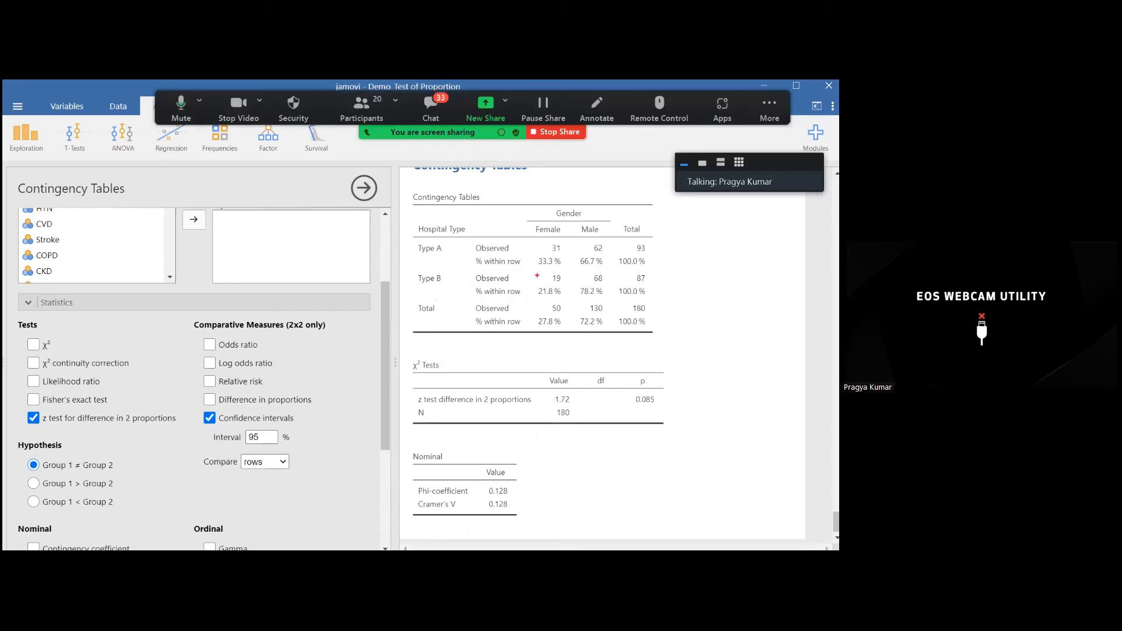
Step: Temporarily add the χ² test to compare it with the z test, and remove it again
mouse_move(537, 275)
mouse_down()
mouse_move(572, 301)
mouse_move(611, 300)
mouse_up()
key(Escape)
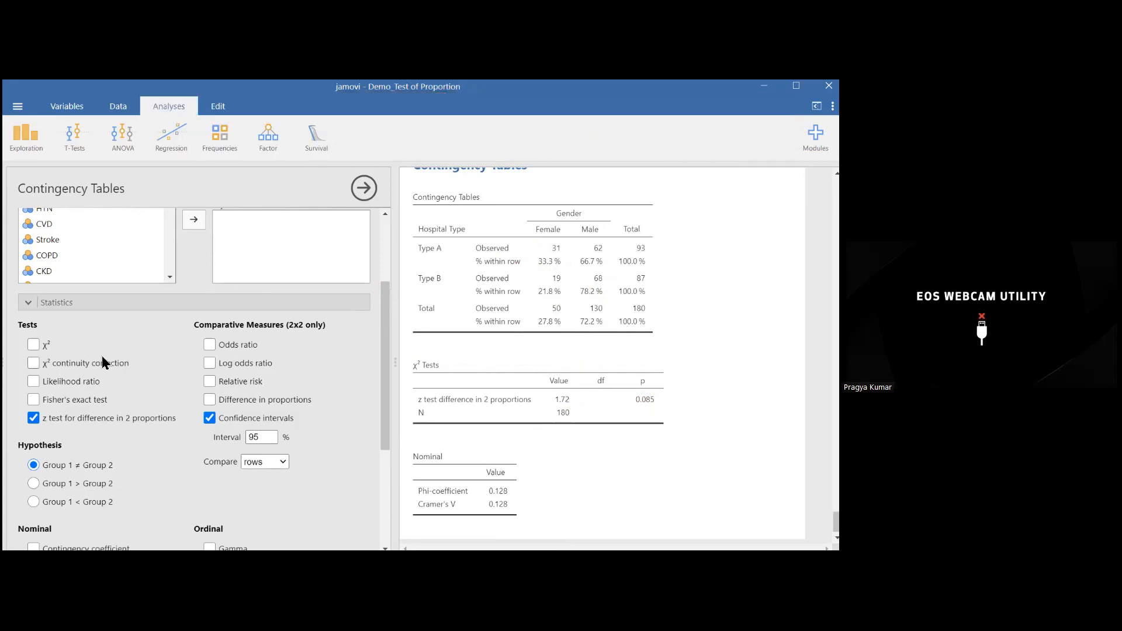
click(33, 346)
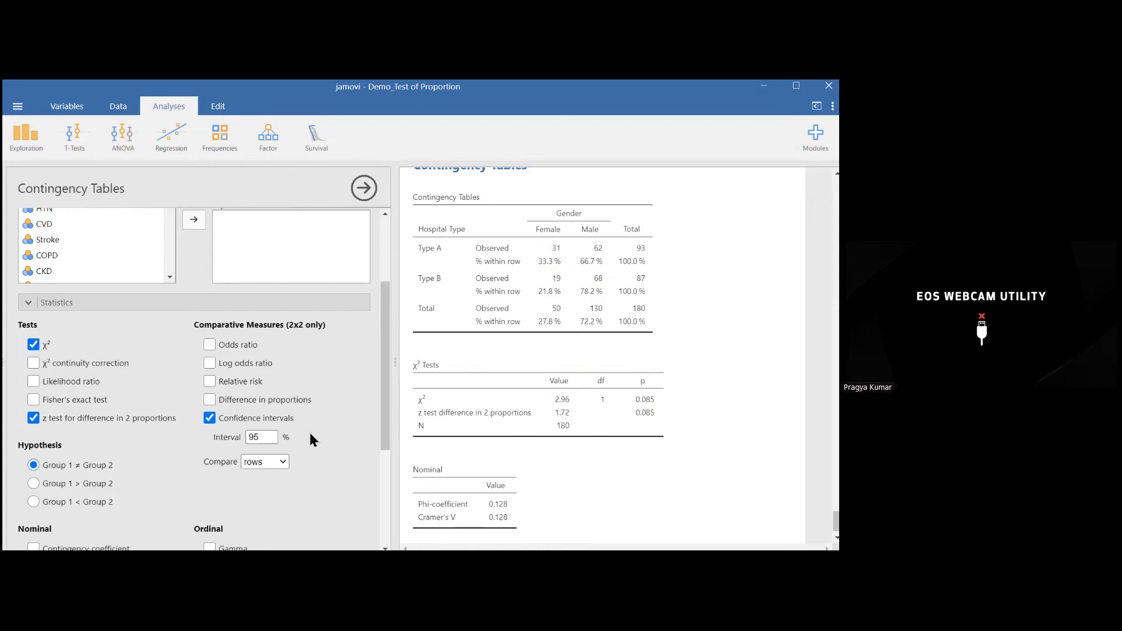
click(33, 346)
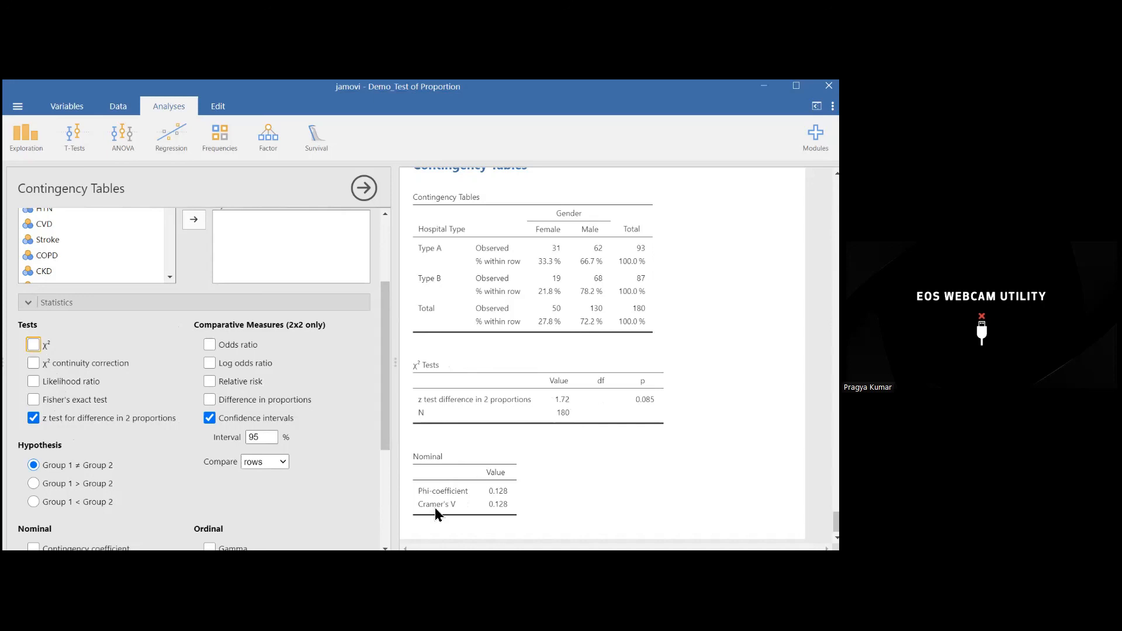
Step: Switch to the Word document Question_Table_Intepretation_Chi Square_Jamovi_New and find the Homogeneity question template
click(765, 86)
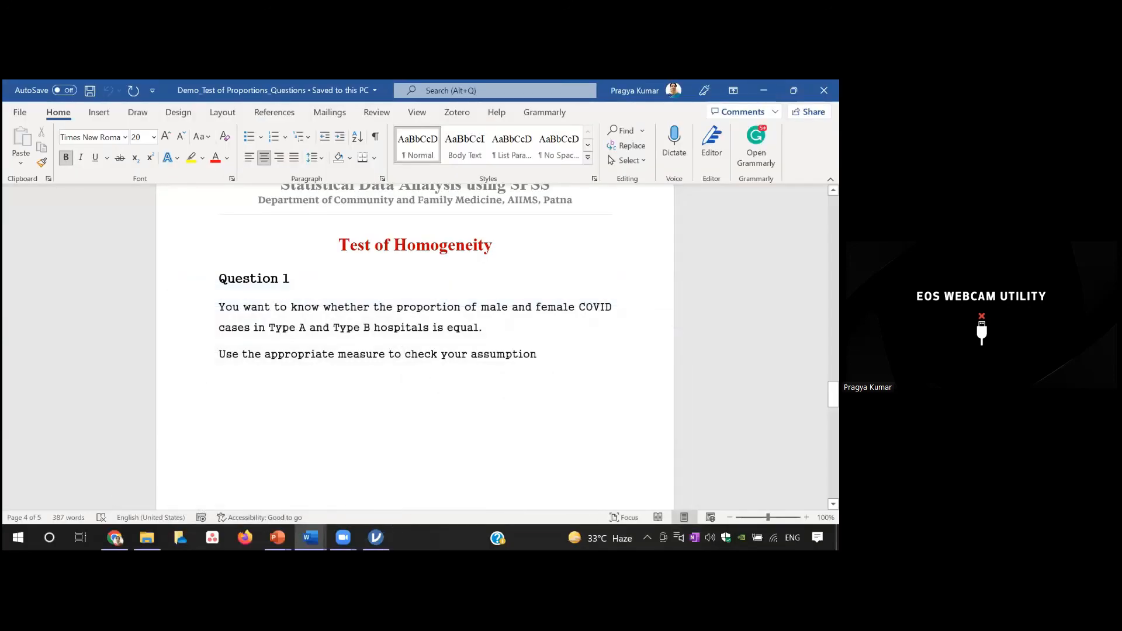
mouse_move(310, 537)
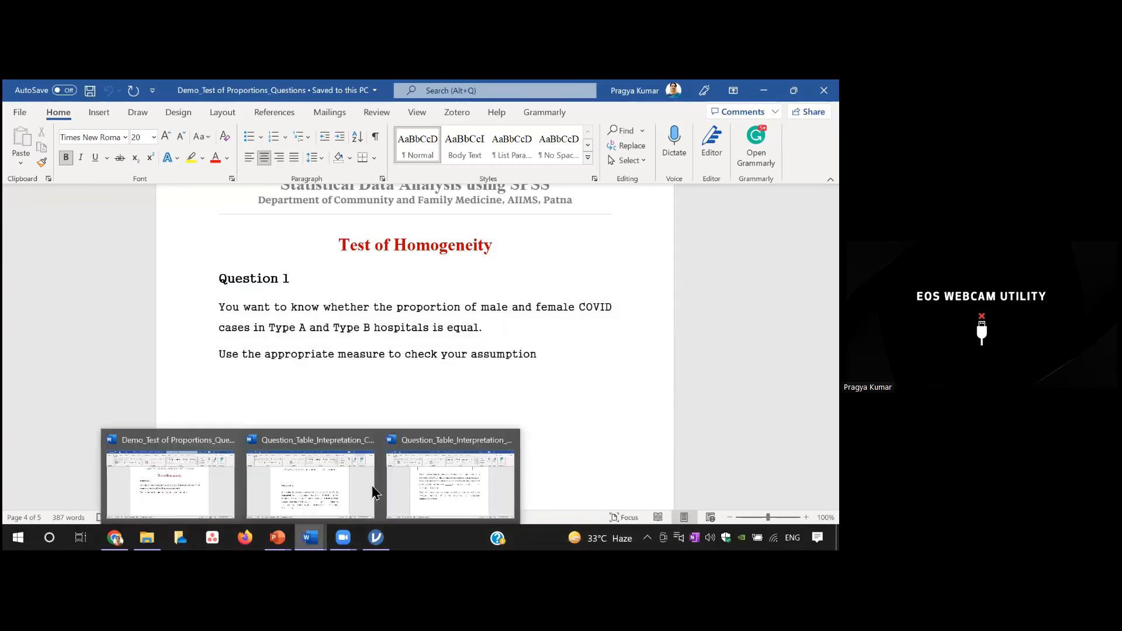
click(336, 472)
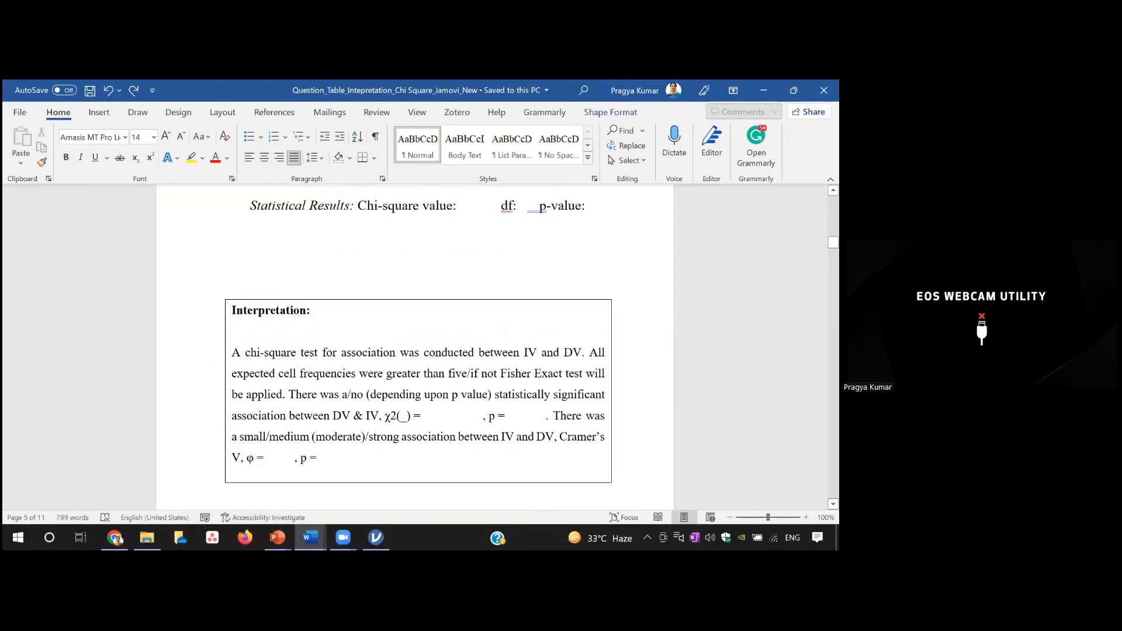
drag(833, 242, 833, 244)
scroll(415, 348, down, 15)
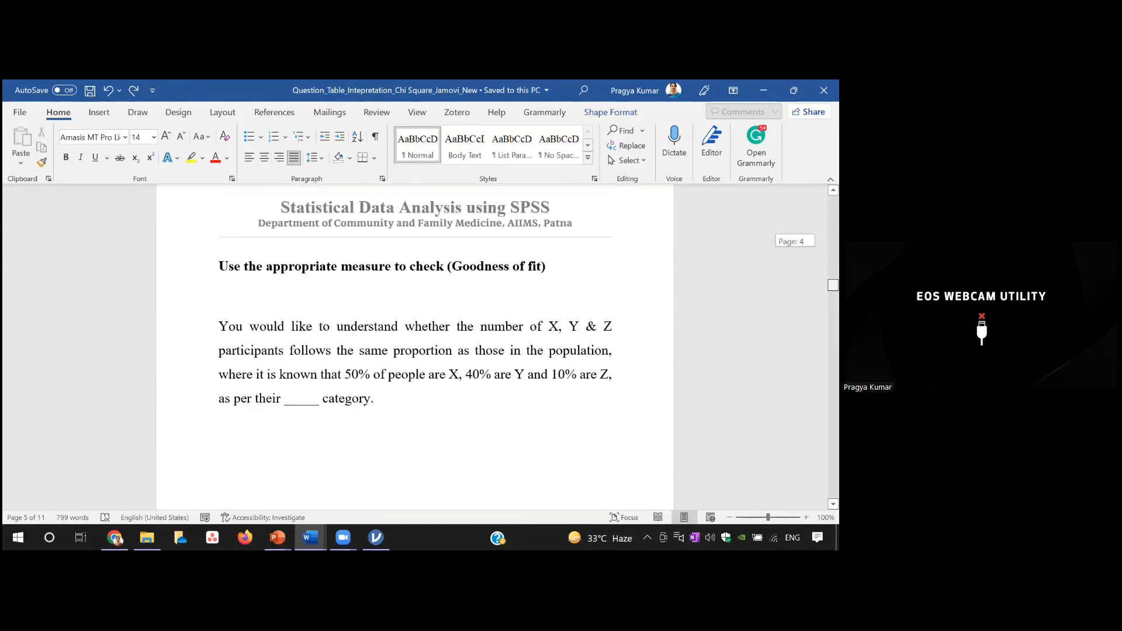
scroll(415, 347, down, 10)
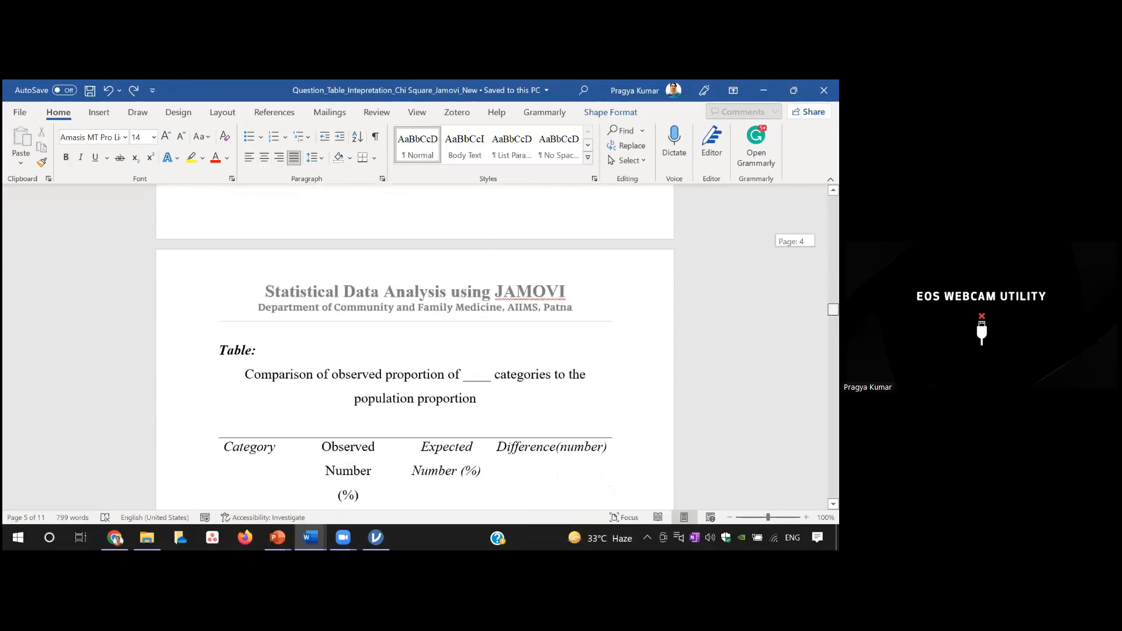
scroll(415, 348, down, 3)
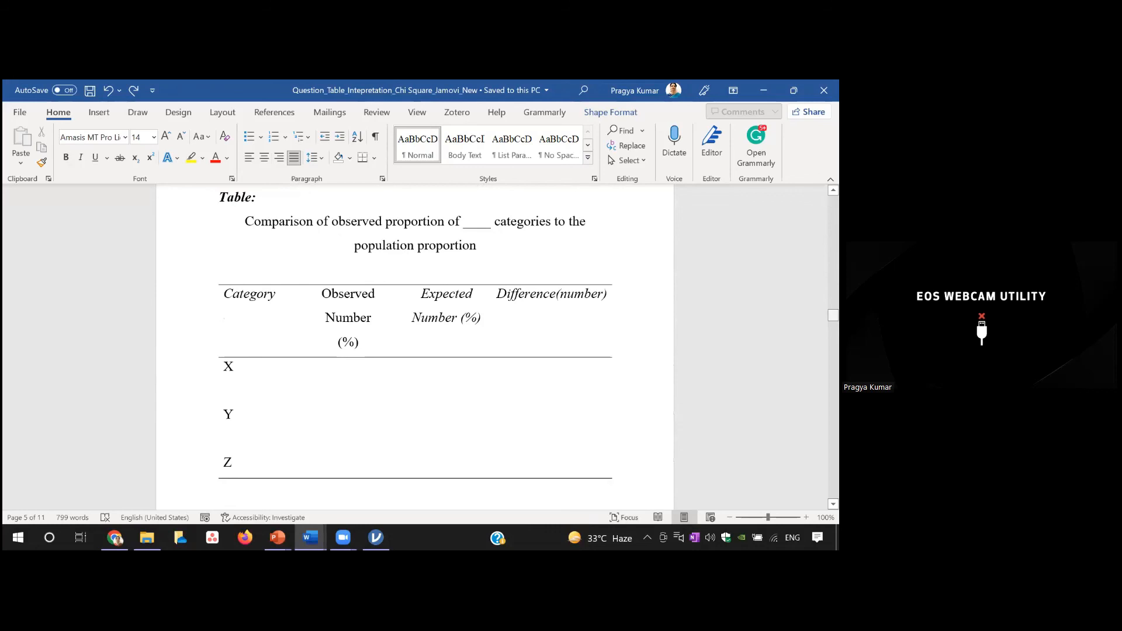
drag(833, 315, 834, 315)
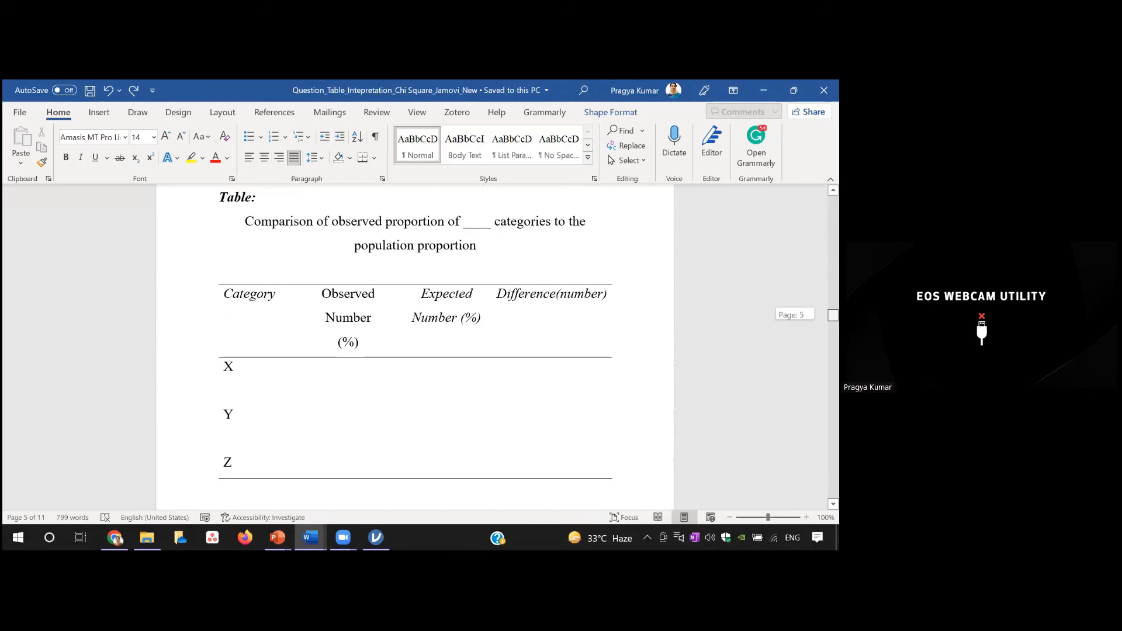
scroll(462, 360, down, 8)
scroll(461, 359, down, 8)
scroll(385, 400, down, 15)
scroll(385, 491, down, 12)
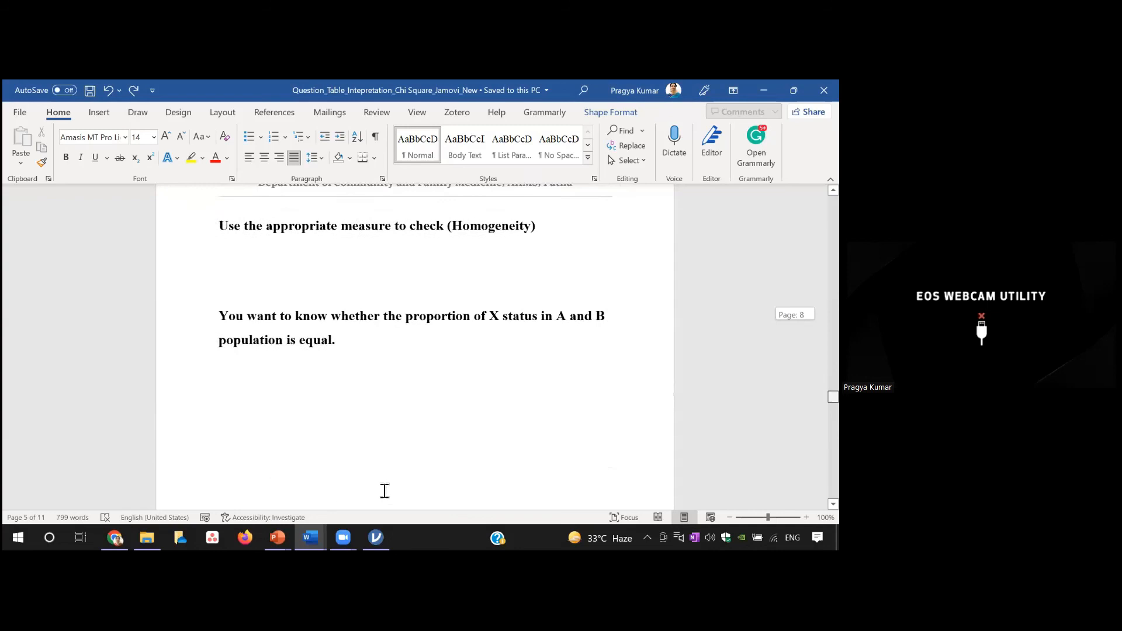
Step: Review the homogeneity reporting template, including its A and B comparison table, statistical remarks and interpretation text
scroll(493, 443, down, 10)
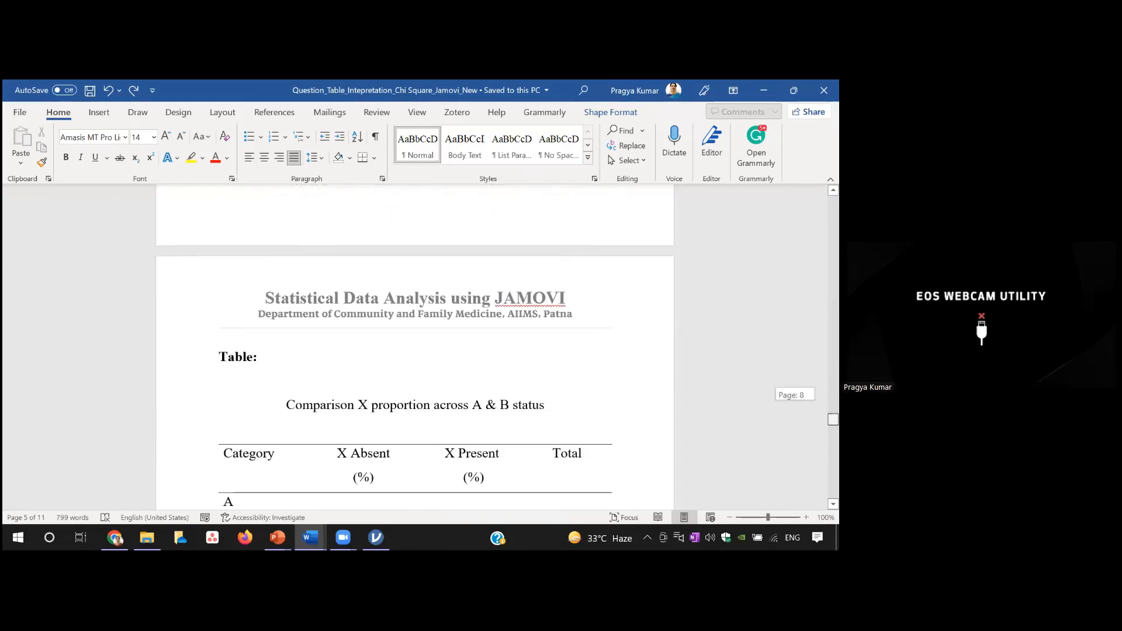
scroll(415, 351, down, 3)
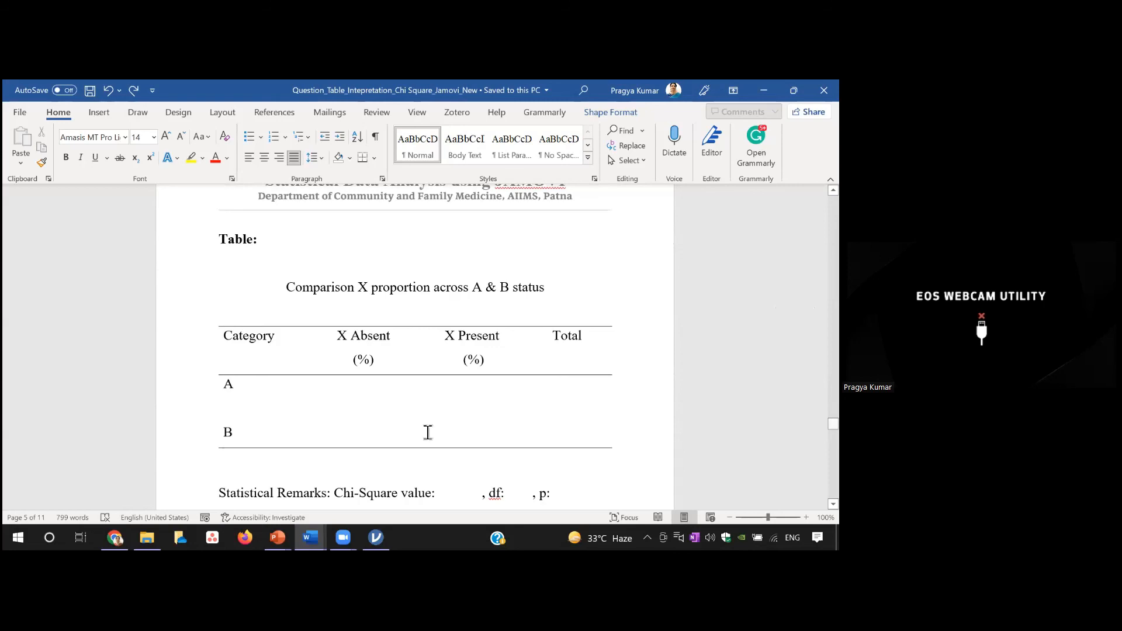
scroll(601, 444, down, 4)
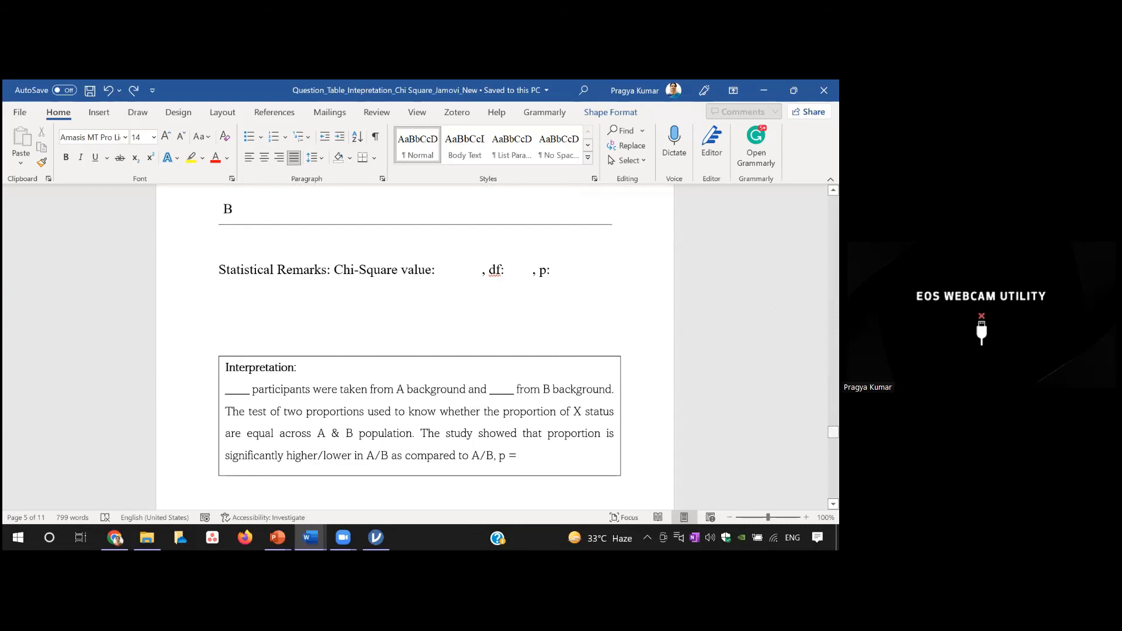
scroll(534, 441, down, 2)
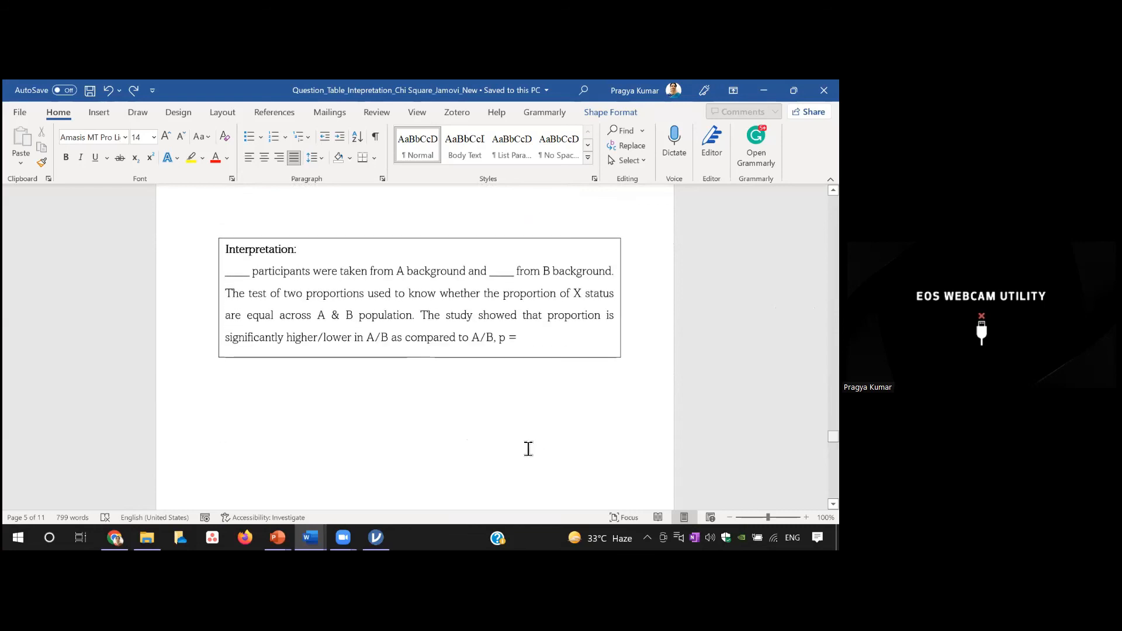